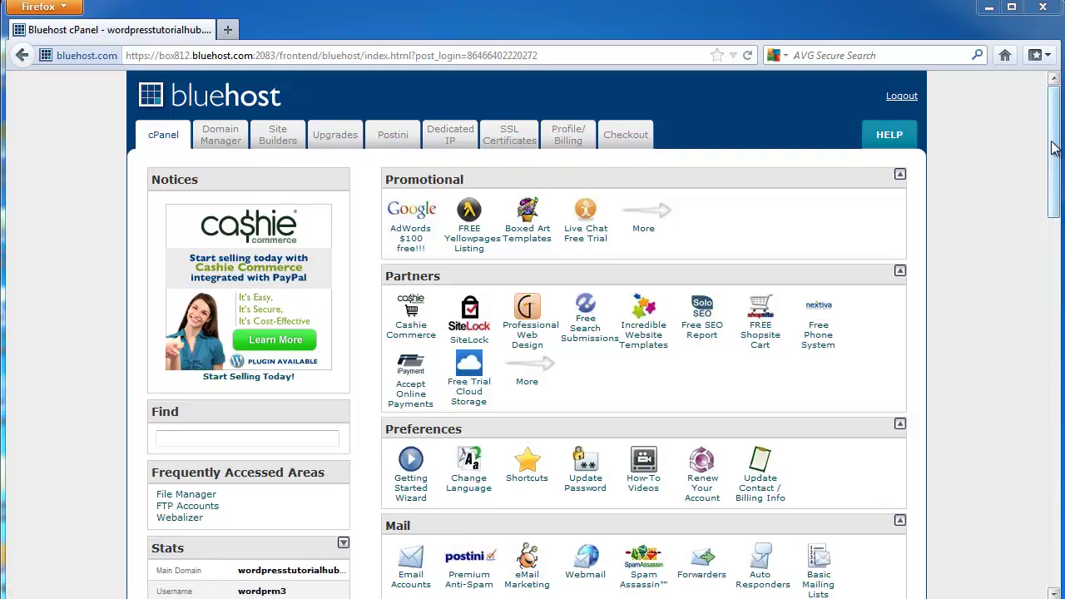
Open the WordPress installer from the Site Builders section of the hosting control panel
left_click_drag(1055, 148, 1055, 252)
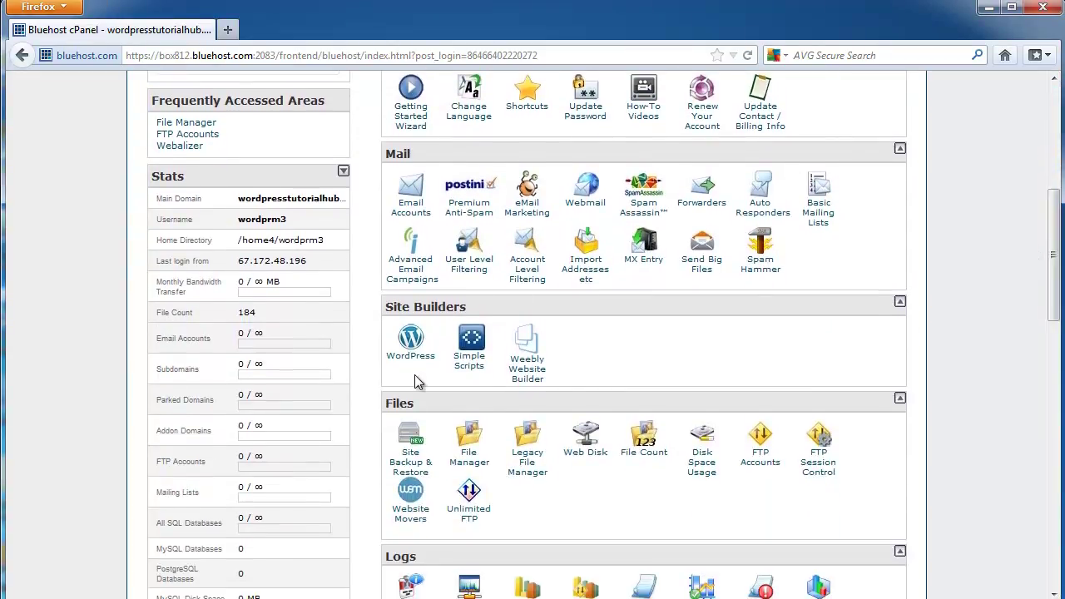
left_click(413, 339)
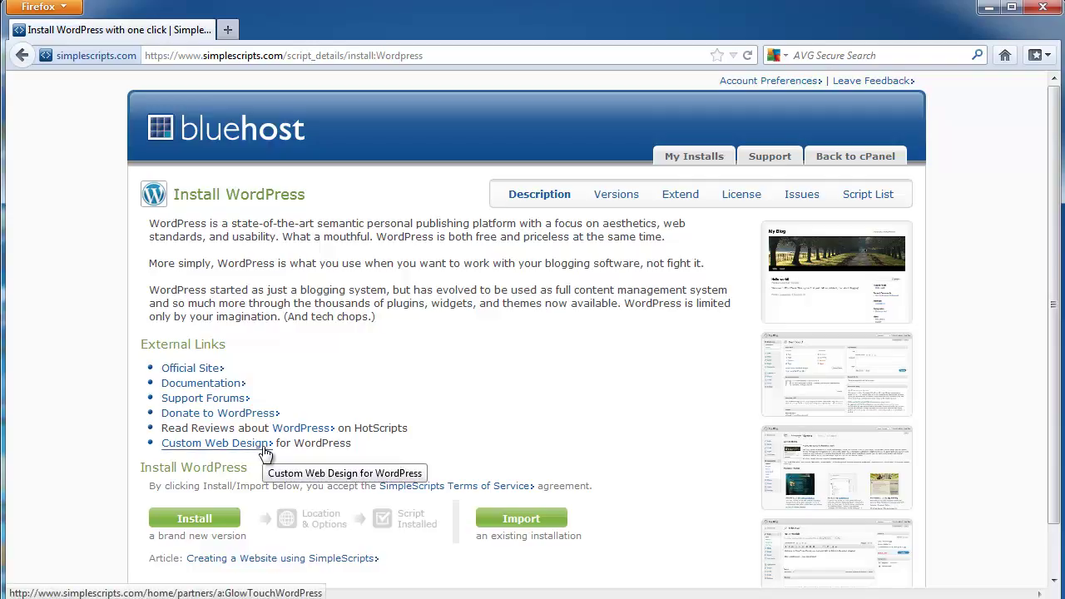
scroll(299, 441, "down", 1)
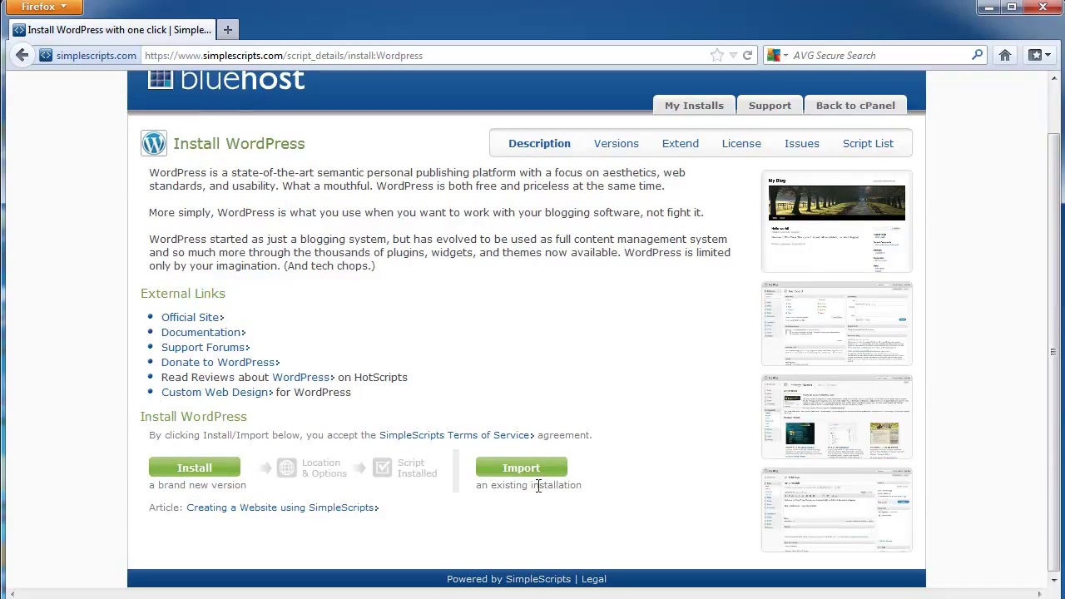
Read through the SimpleScripts Terms of Service and close them
left_click(431, 439)
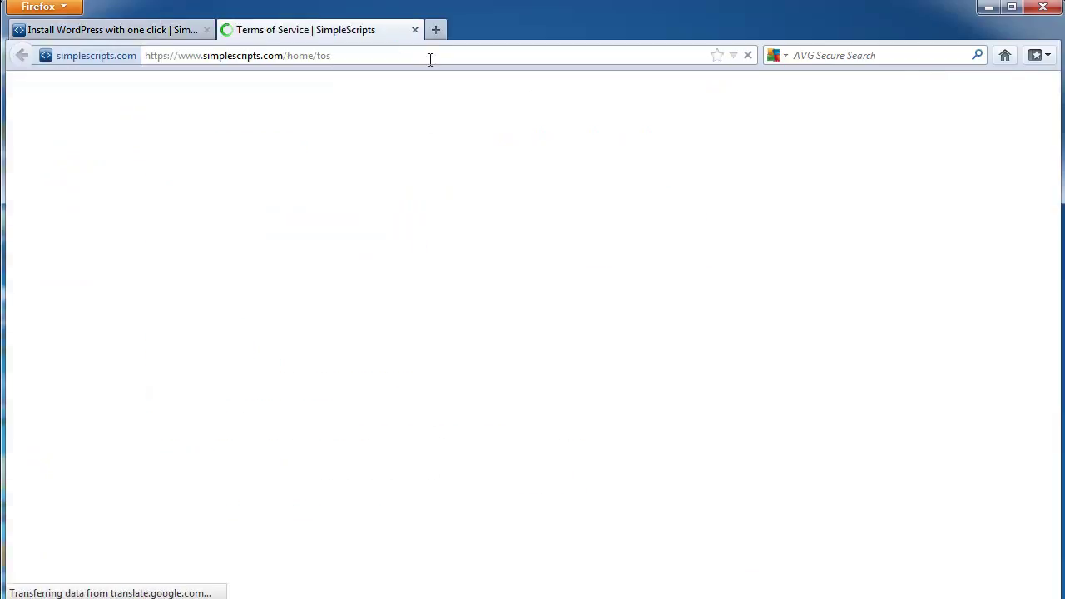
scroll(459, 313, "down", 14)
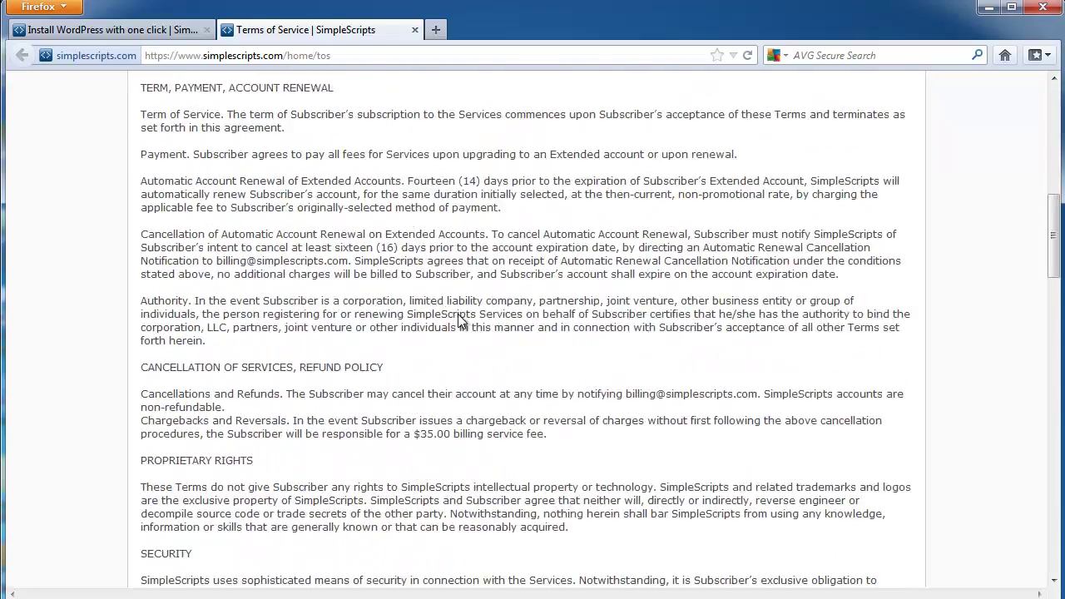
left_click(414, 29)
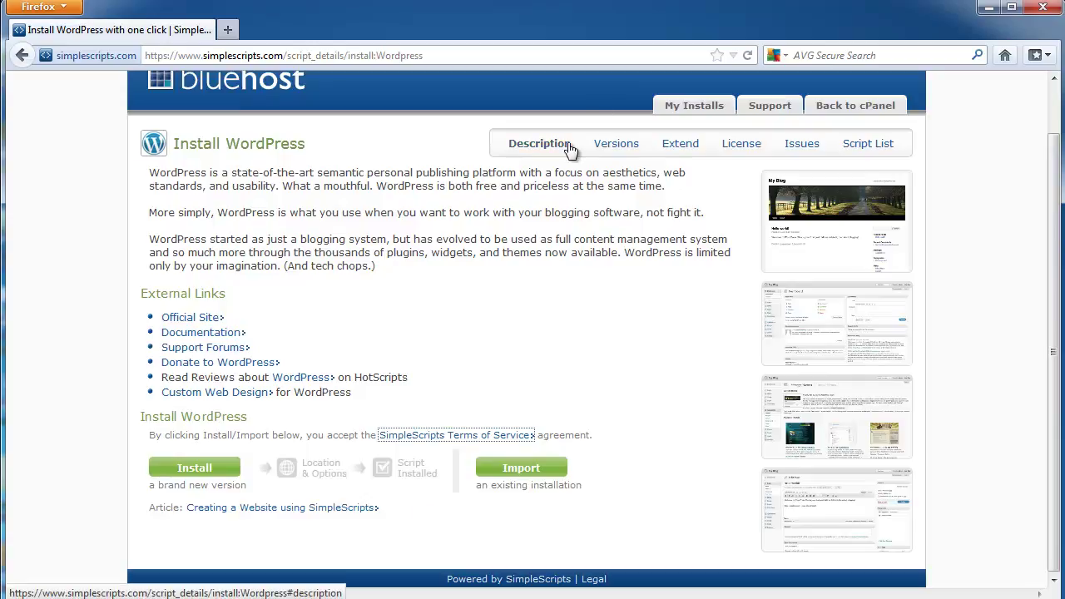
Examine WordPress's available versions, extensions, license and known issues, and the full list of installable scripts
left_click(608, 146)
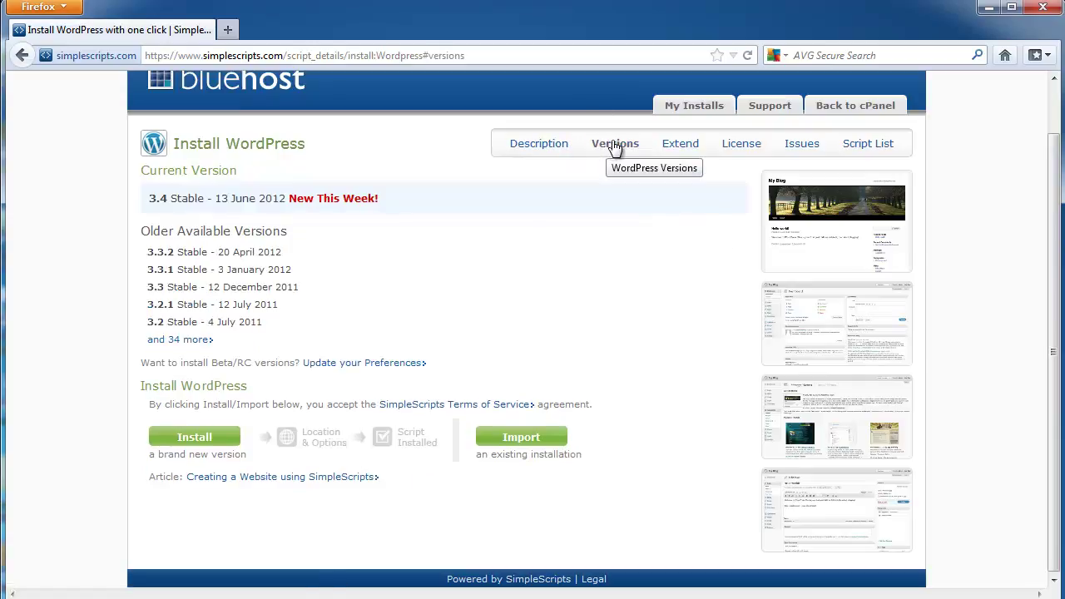
left_click(673, 146)
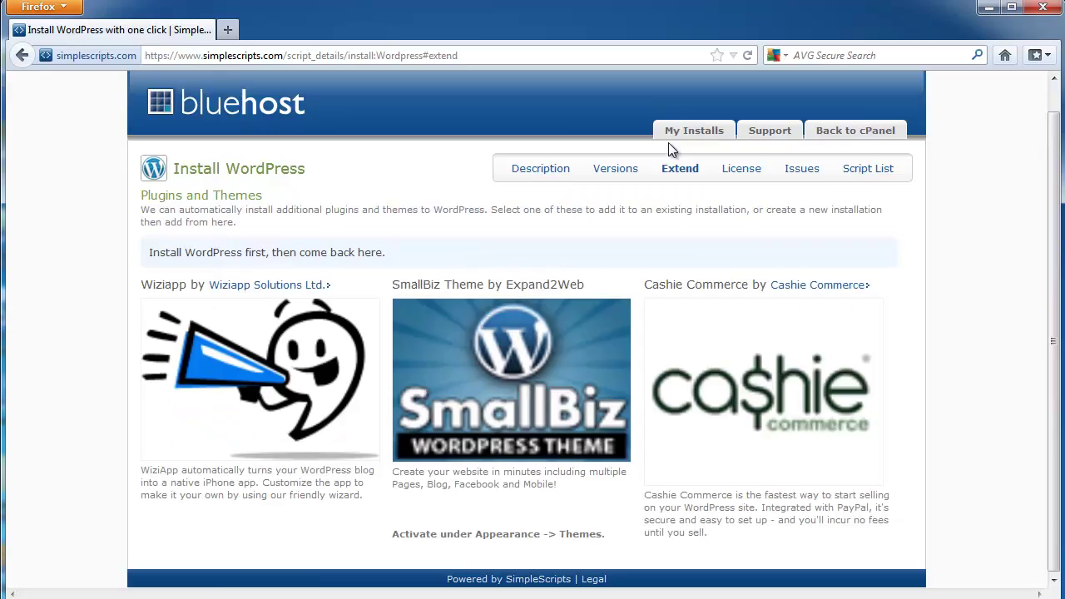
left_click(740, 169)
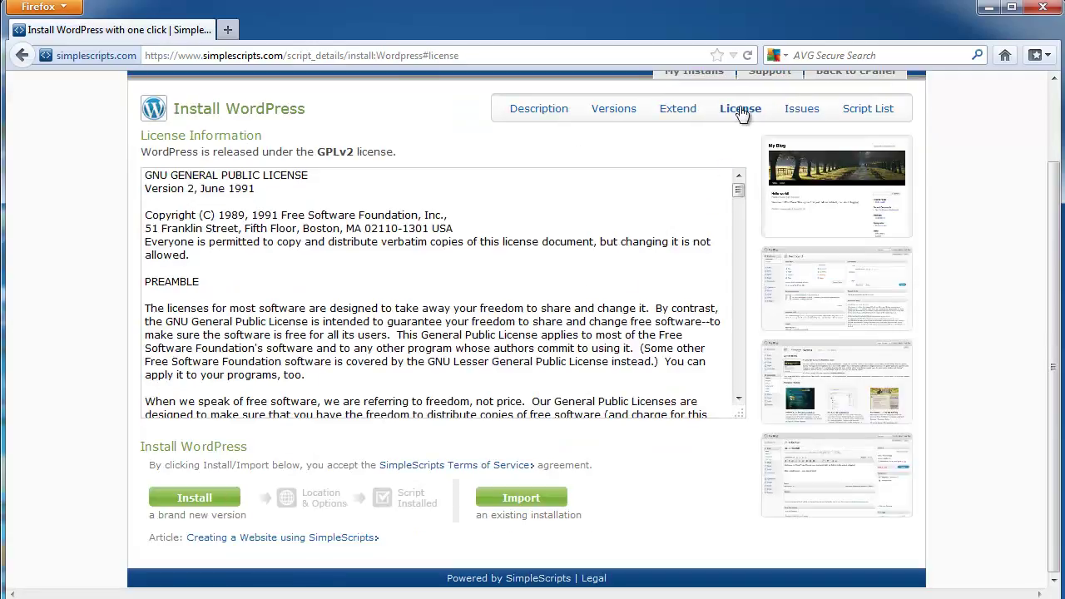
left_click(802, 109)
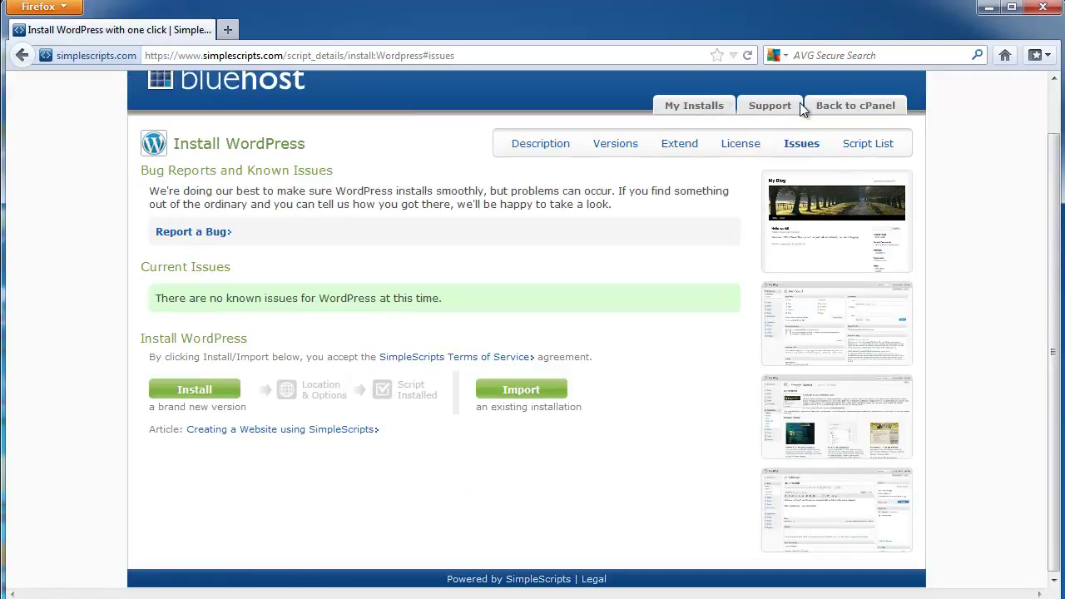
left_click(873, 145)
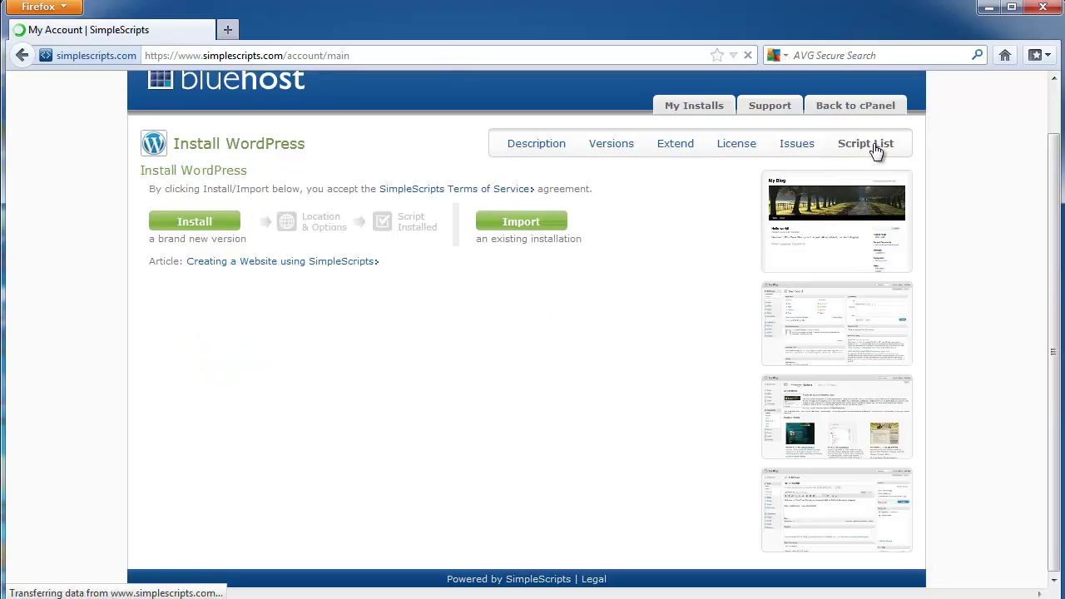
scroll(961, 346, "down", 4)
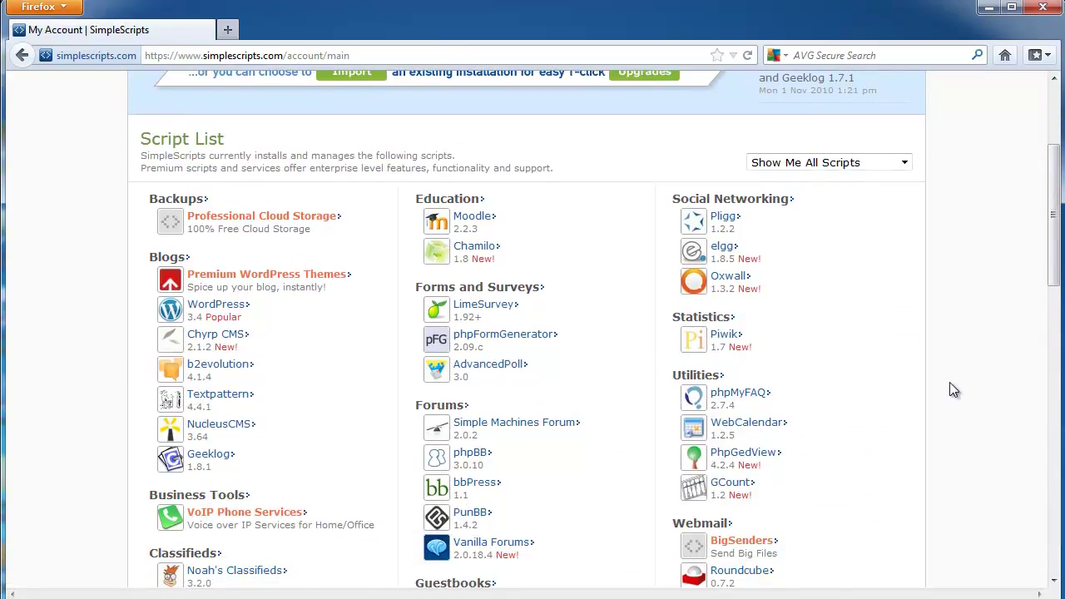
scroll(949, 384, "down", 1)
scroll(949, 385, "up", 5)
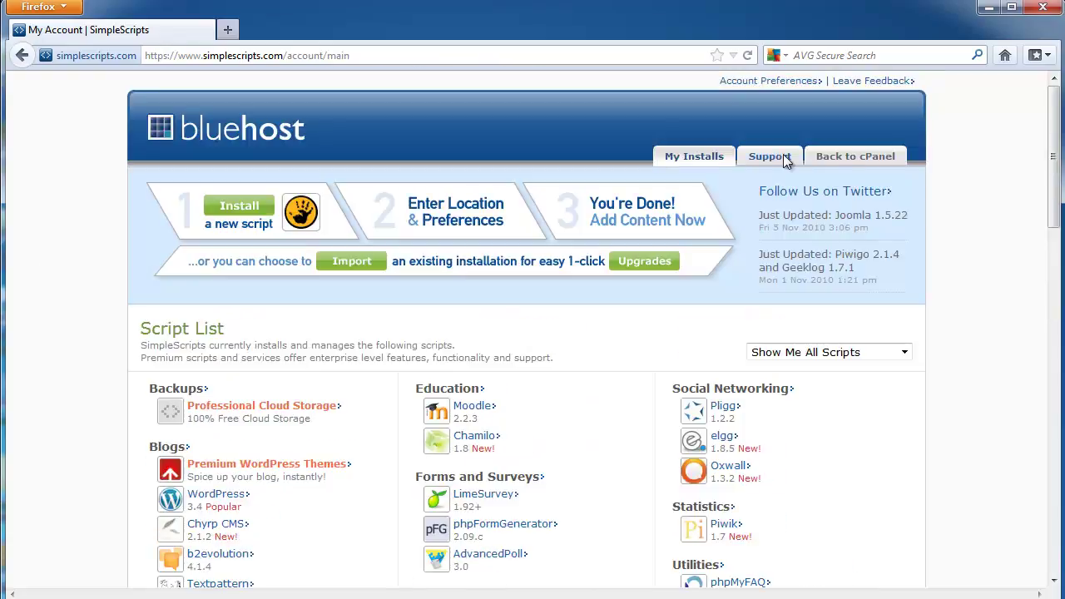
Return to cPanel, reopen the WordPress installer and start installing a brand new version
left_click(842, 161)
left_click_drag(1055, 133, 1056, 249)
left_click(416, 295)
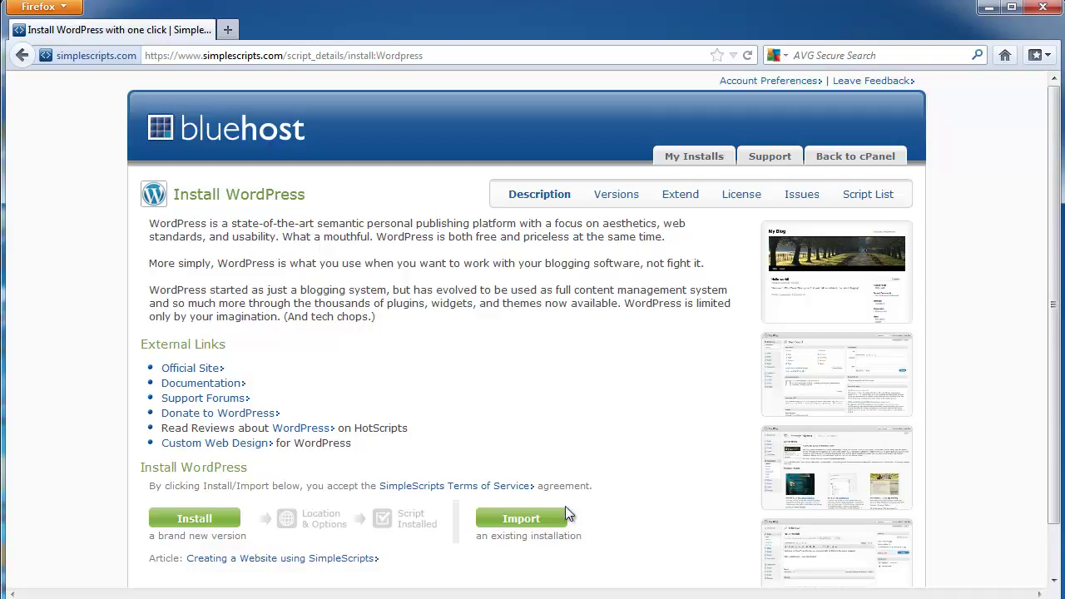
left_click(200, 522)
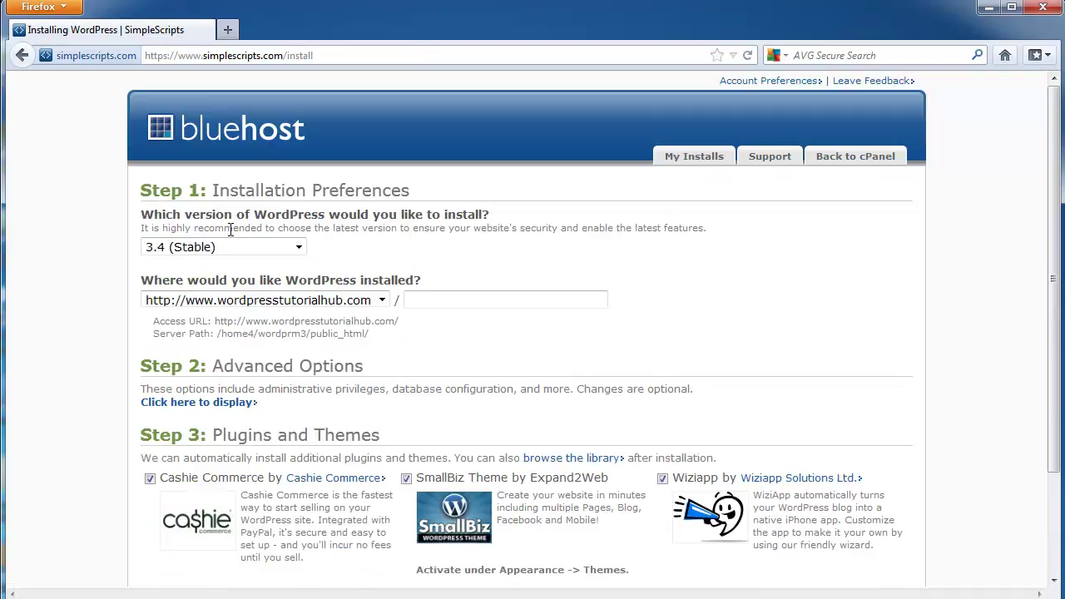
left_click(298, 248)
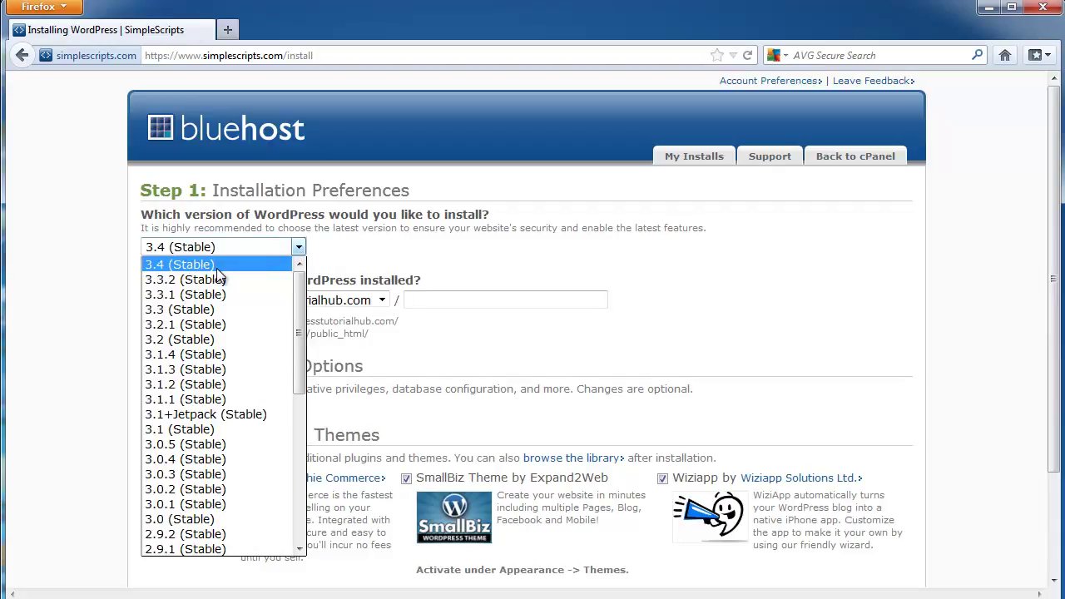
left_click(245, 246)
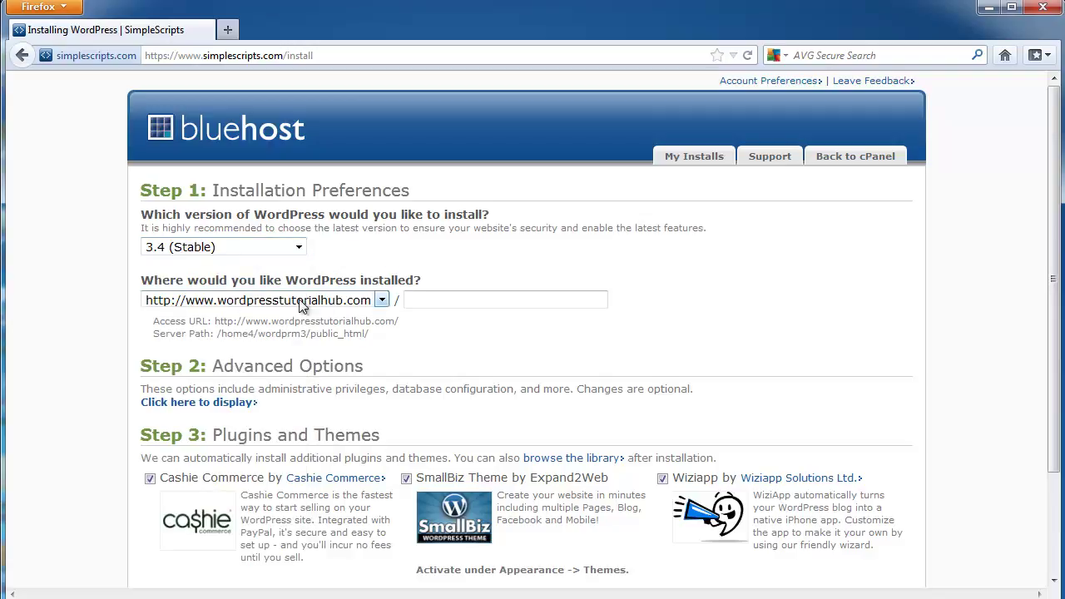
left_click(426, 301)
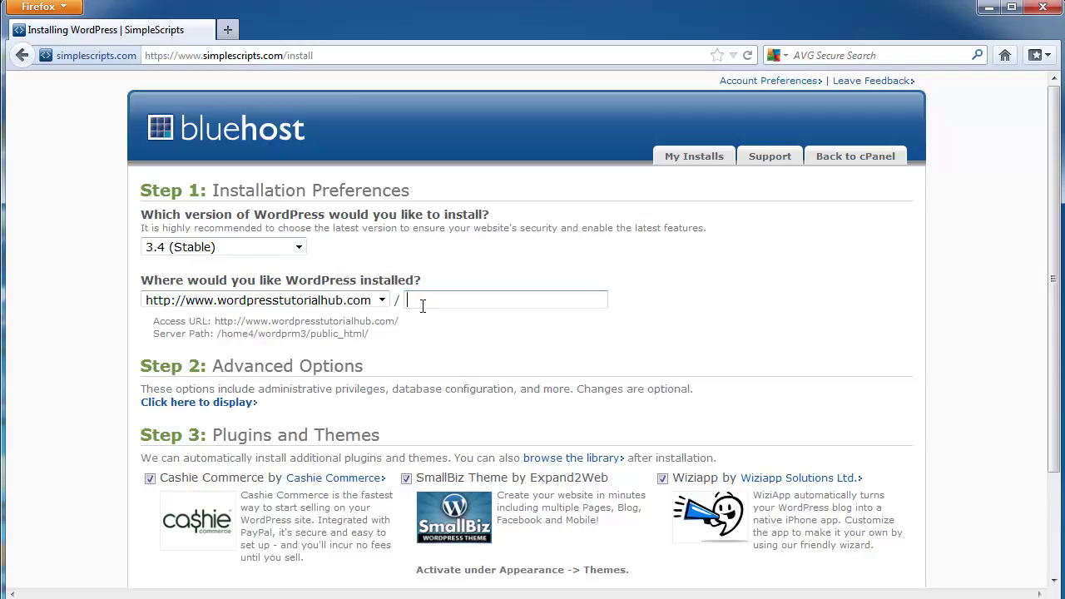
type("tutorialfolder")
key("ctrl+a")
key("BackSpace")
type("tutorial")
Display the advanced installation options and review the site name, administrator login and database settings
left_click(213, 404)
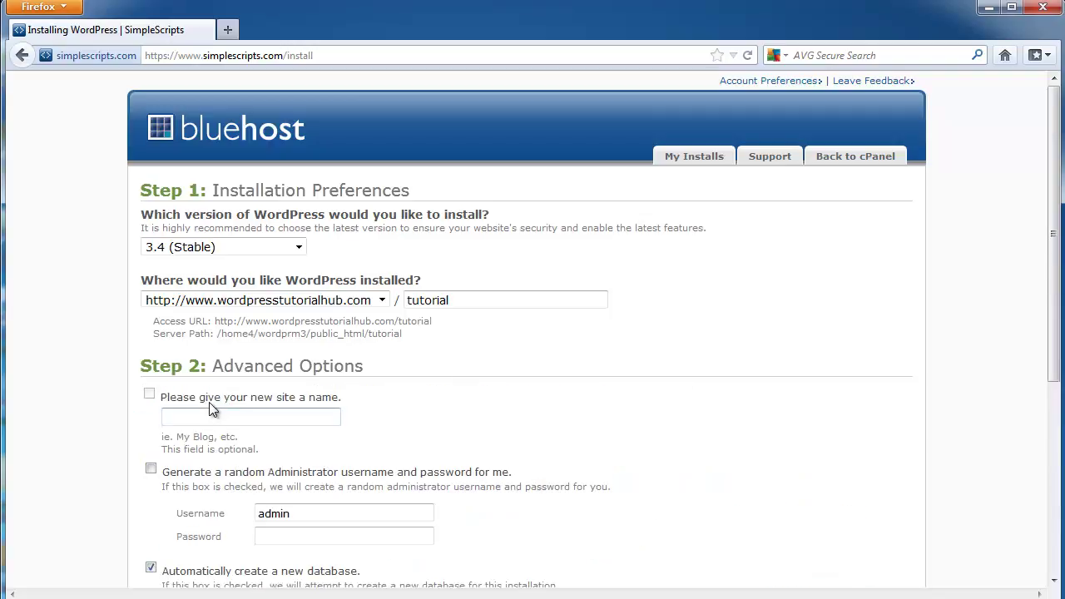
scroll(475, 431, "down", 4)
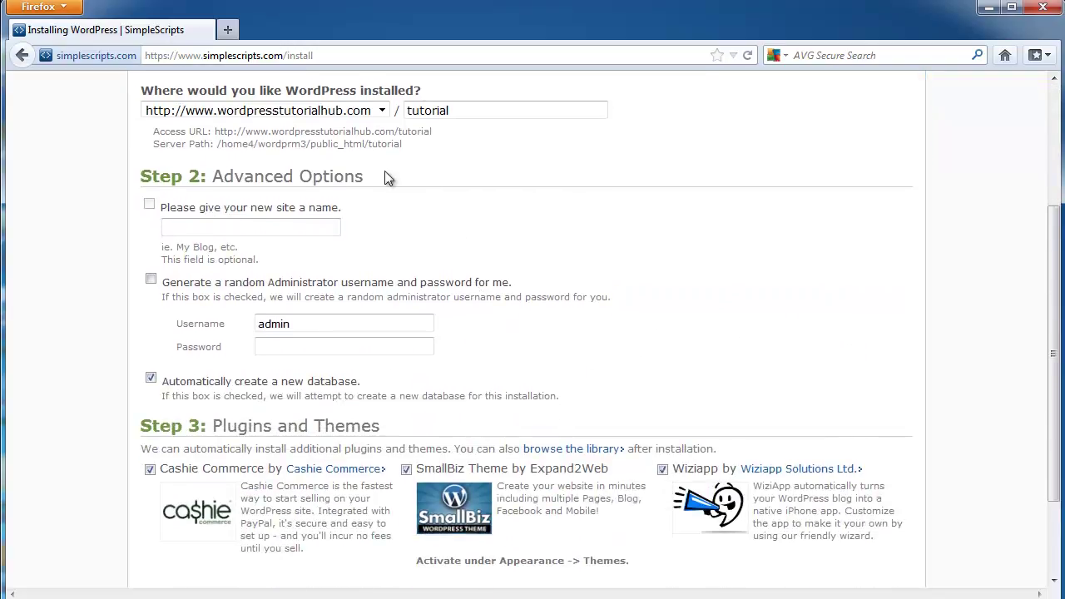
left_click(313, 232)
scroll(99, 381, "down", 3)
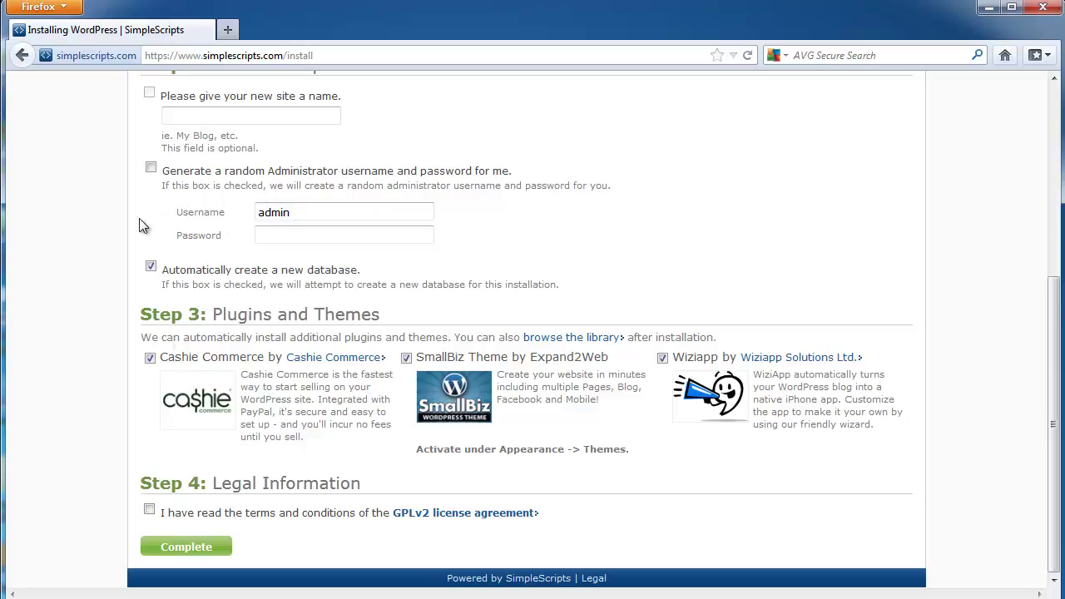
Deselect the Cashie Commerce, SmallBiz Theme and Wiziapp extras and complete the WordPress installation
left_click(150, 358)
left_click(405, 359)
left_click(663, 358)
left_click(177, 546)
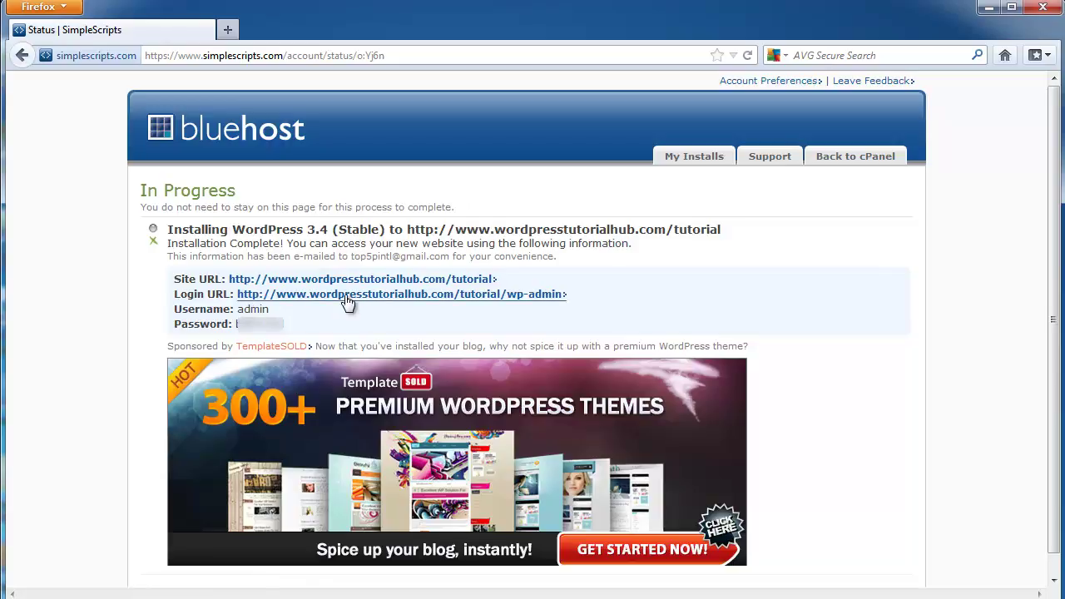
Highlight the new site's wp-admin login URL and view the available link options, leaving them unused
left_click_drag(564, 295, 239, 298)
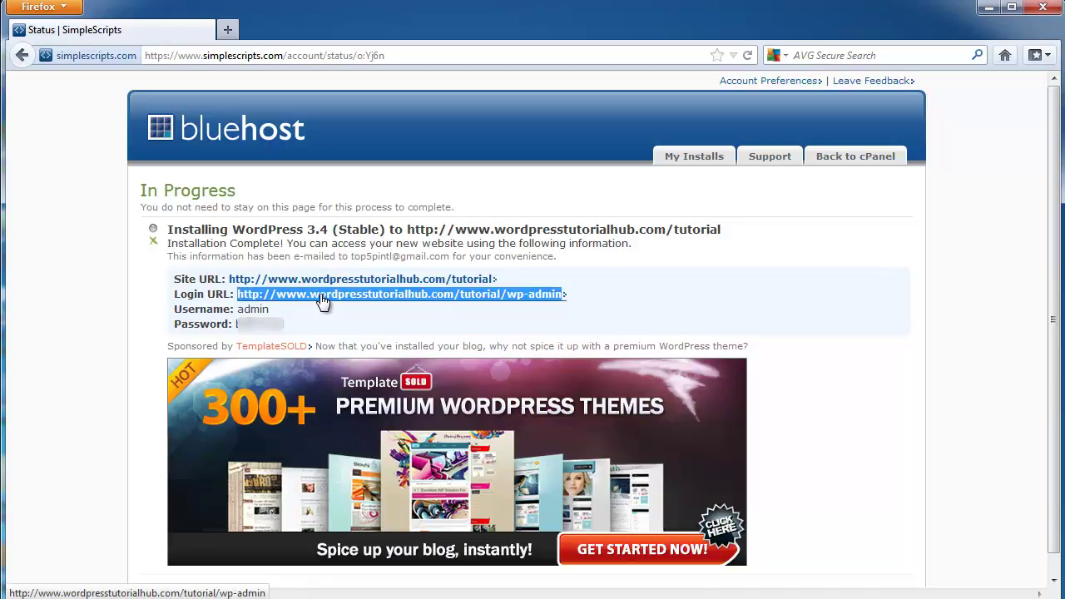
right_click(323, 302)
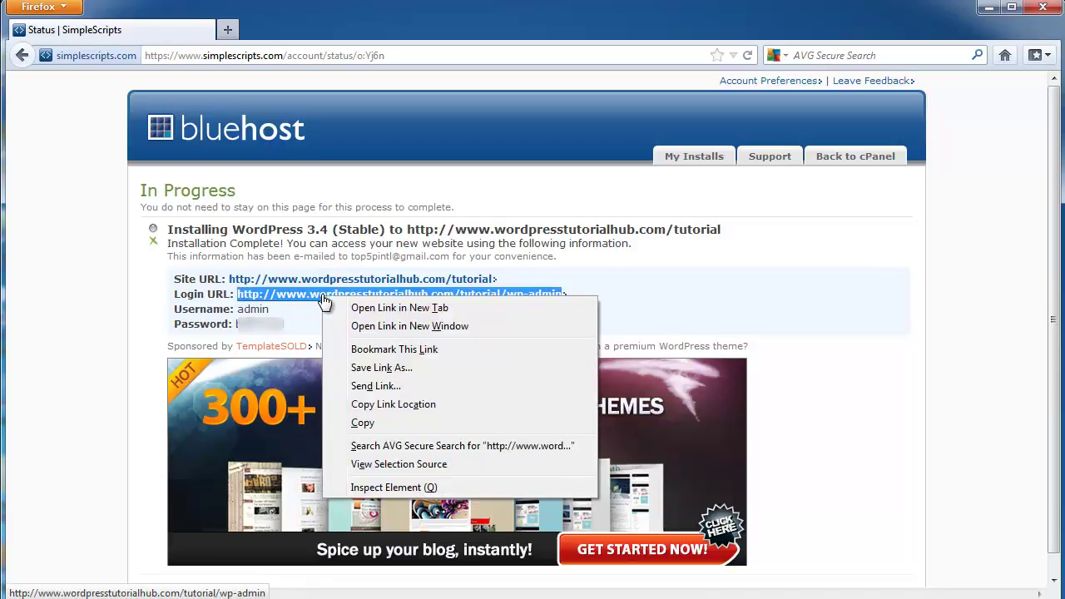
left_click(92, 268)
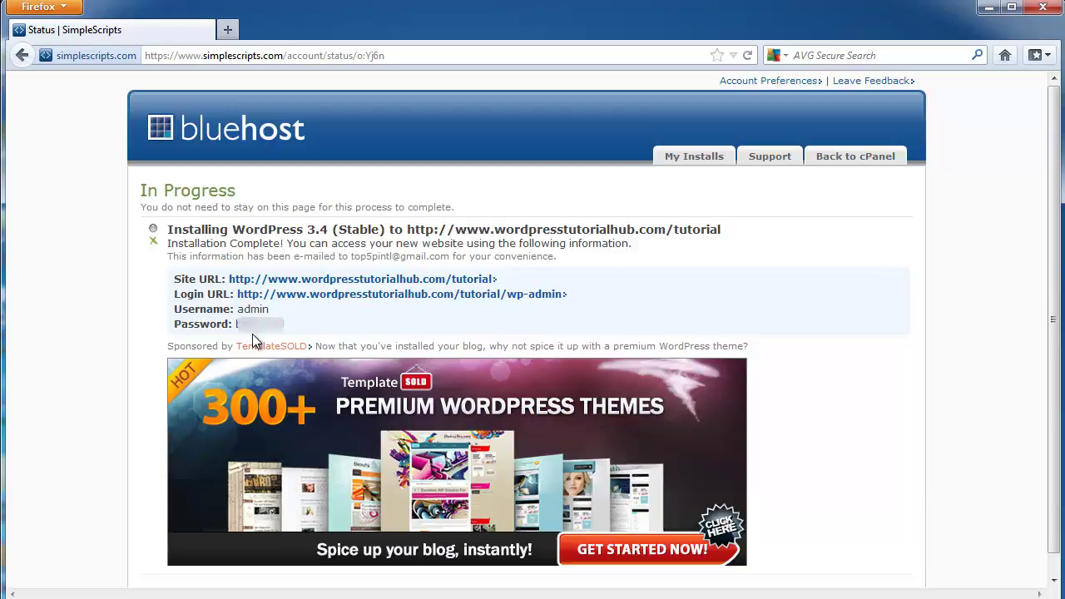
Review the new WordPress entry and script list among the account's installs, and view the support resources
left_click(696, 158)
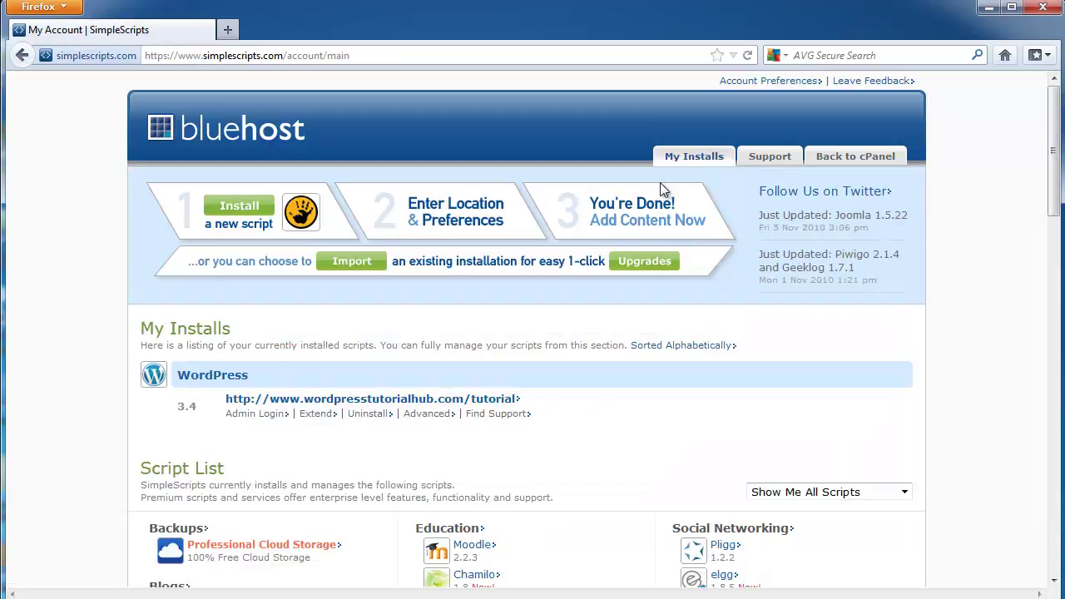
scroll(609, 376, "down", 2)
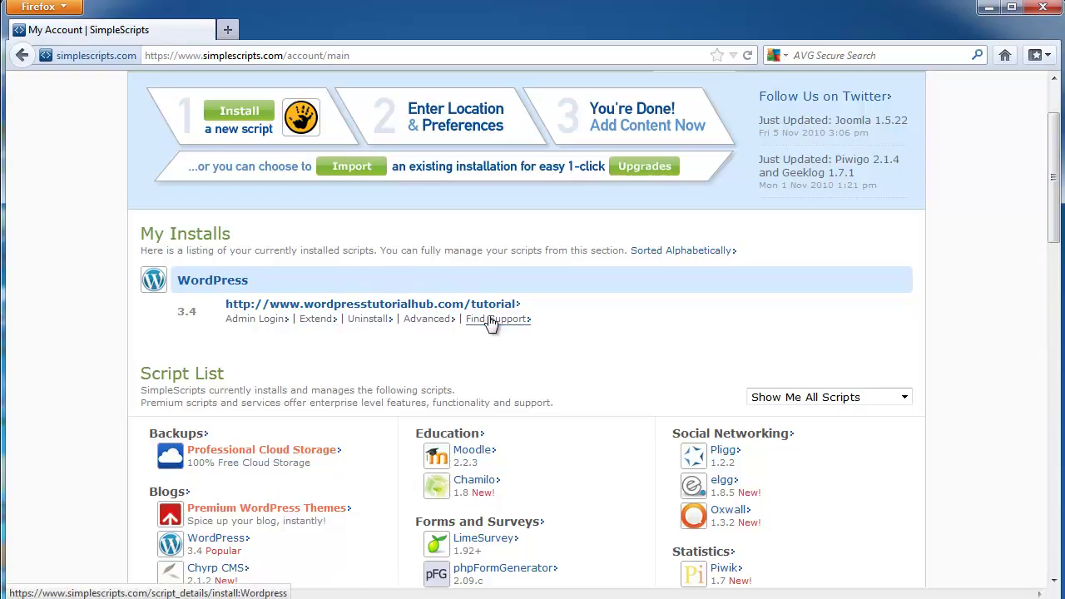
scroll(98, 340, "down", 4)
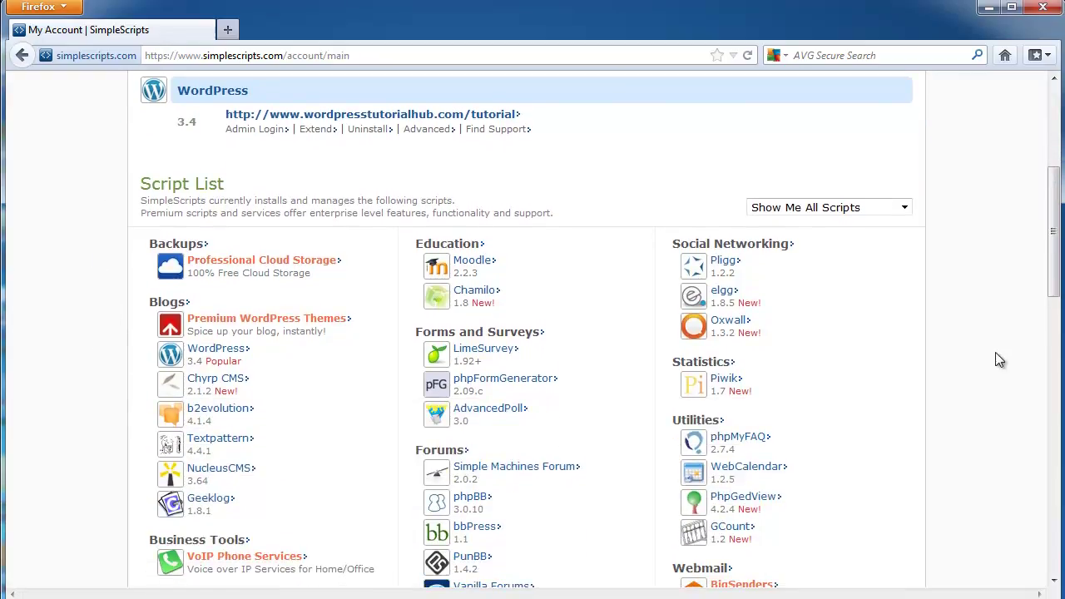
scroll(998, 359, "up", 6)
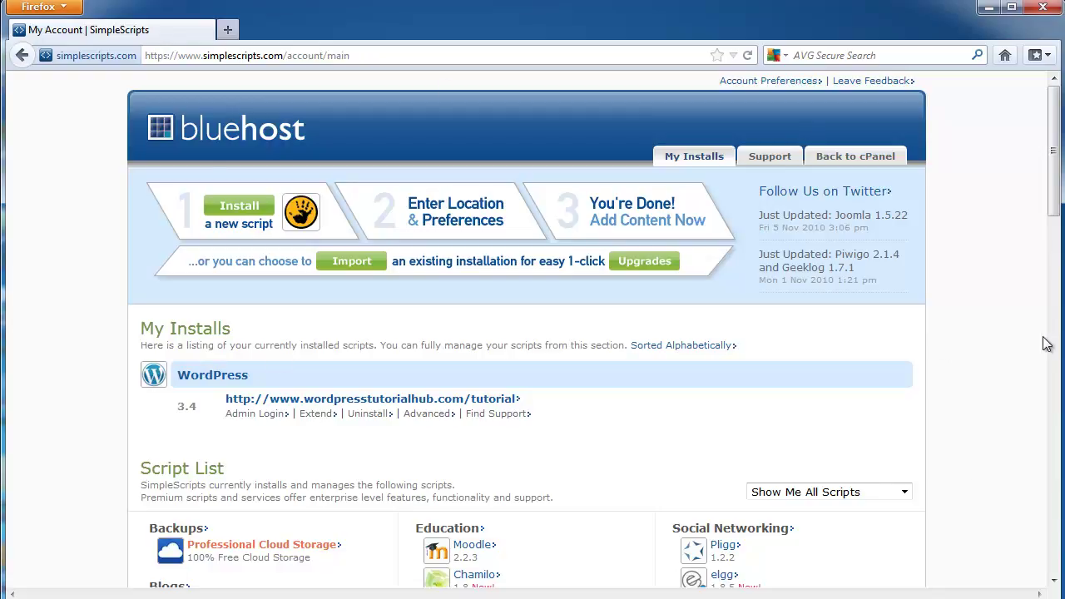
left_click(764, 155)
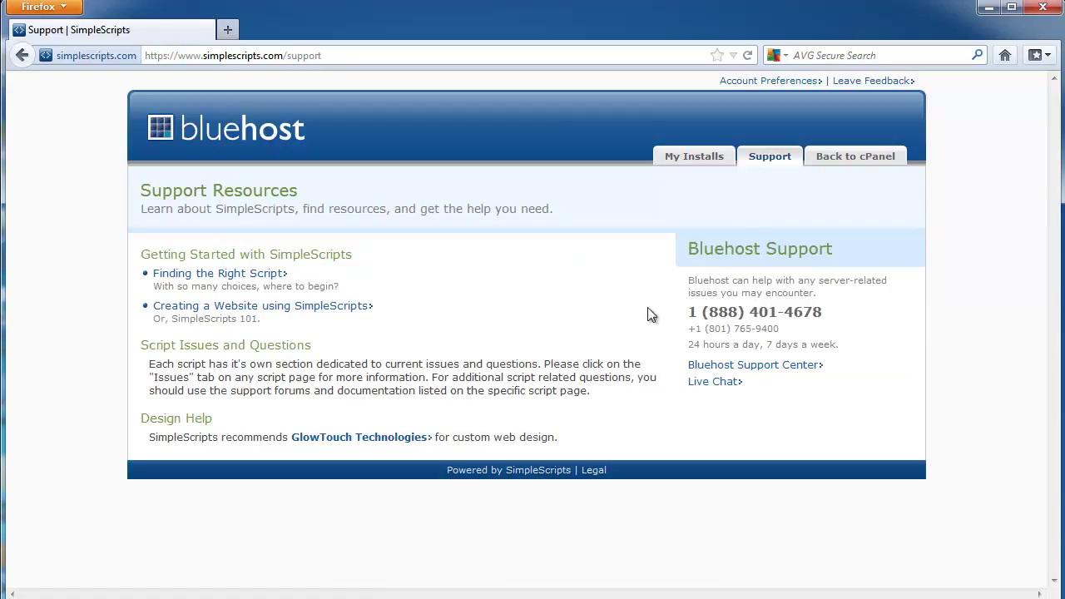